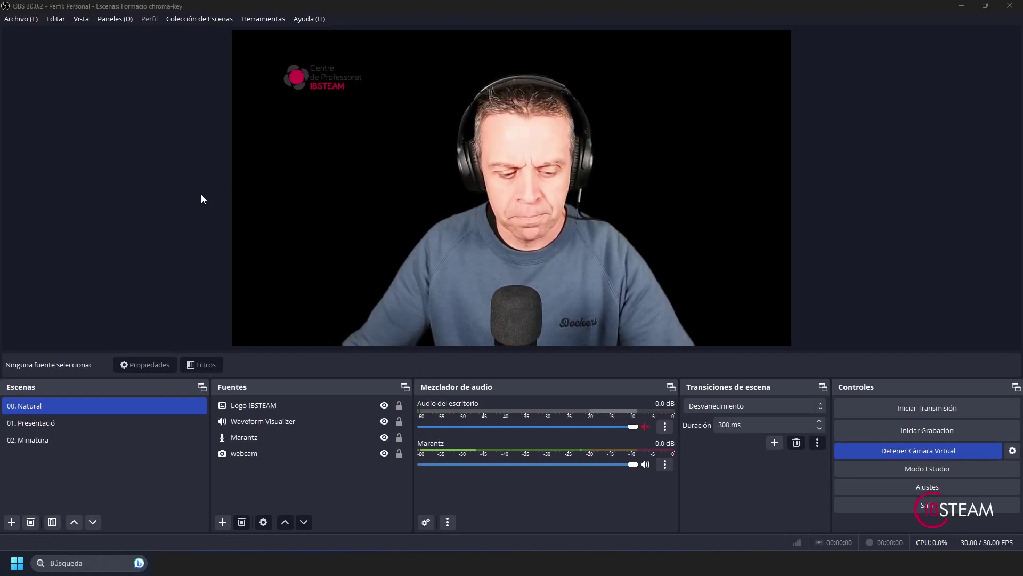
# Step: Switch to the web browser and search DuckDuckGo for "plugins obs studio"
pyautogui.hotkey('alt', 'Tab')
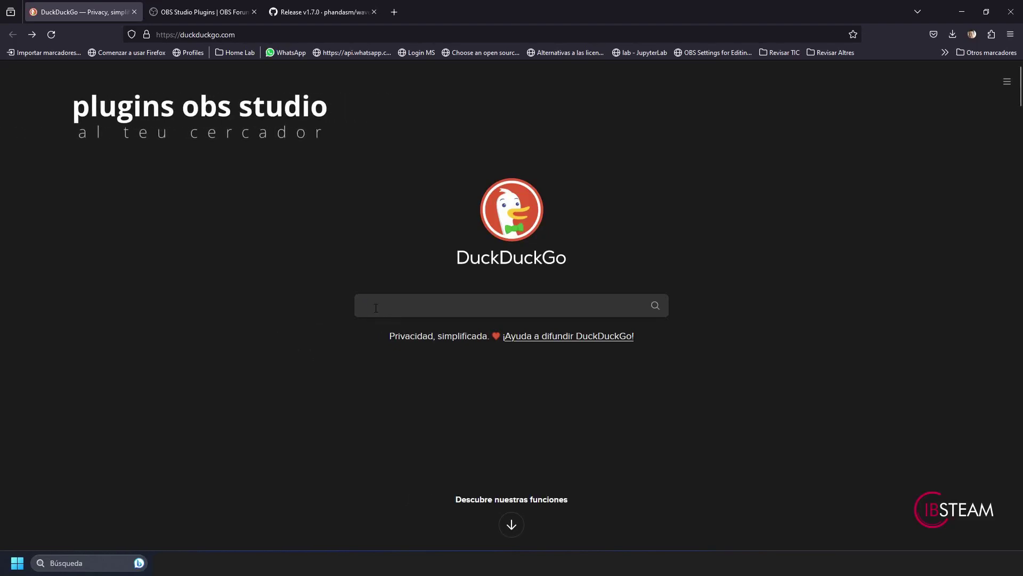
pyautogui.write('plugins obs studio')
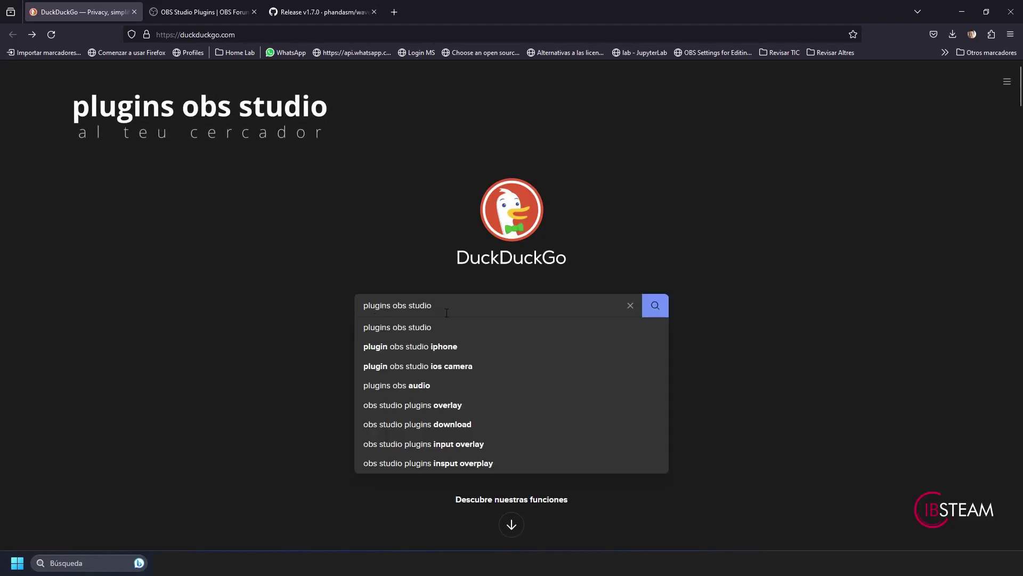
pyautogui.click(659, 309)
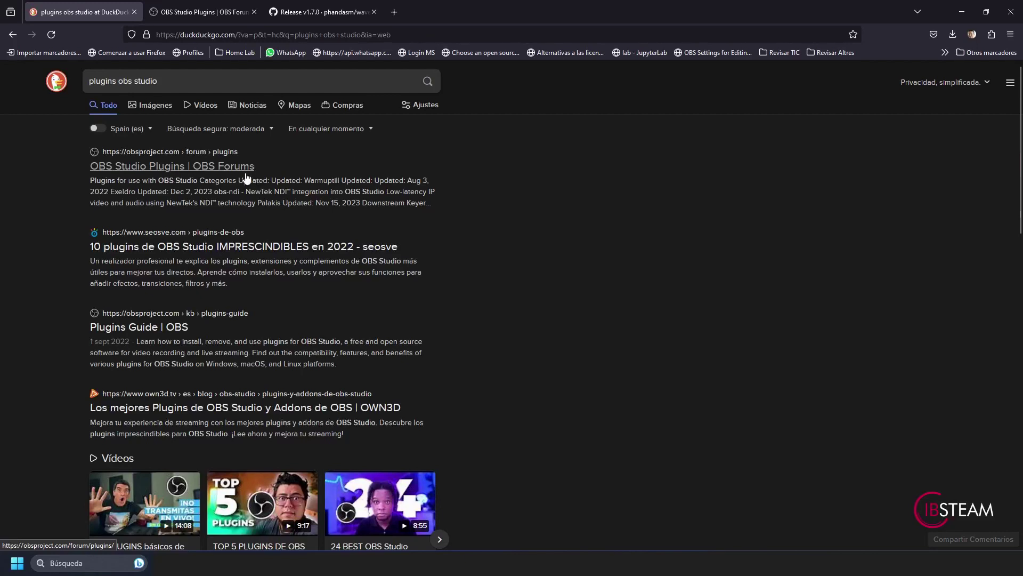
# Step: Show the OBS Studio Plugins forum page and highlight the obsproject.com domain and the page heading
pyautogui.click(212, 12)
pyautogui.moveTo(180, 34); pyautogui.dragTo(217, 36)
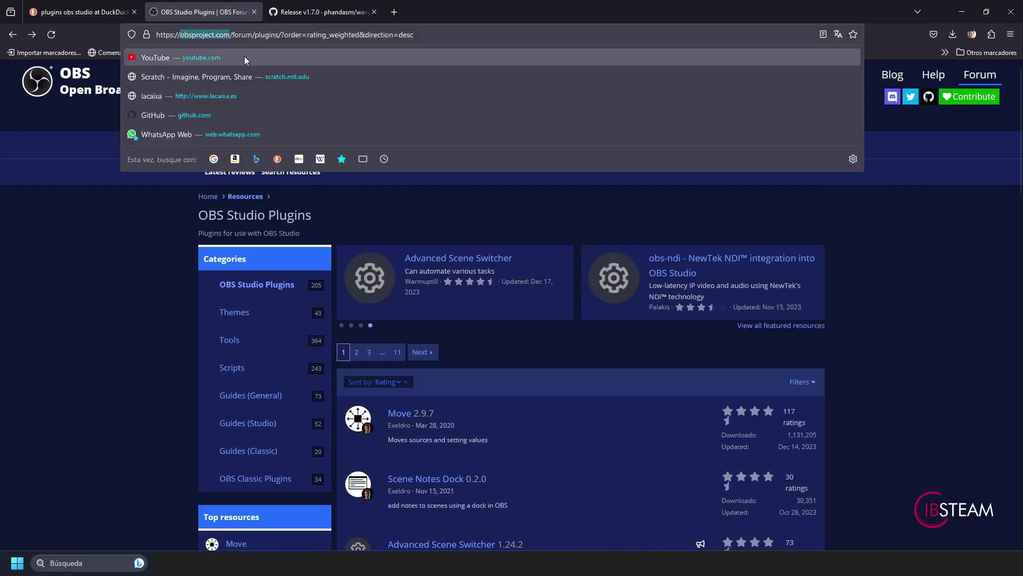
pyautogui.click(918, 208)
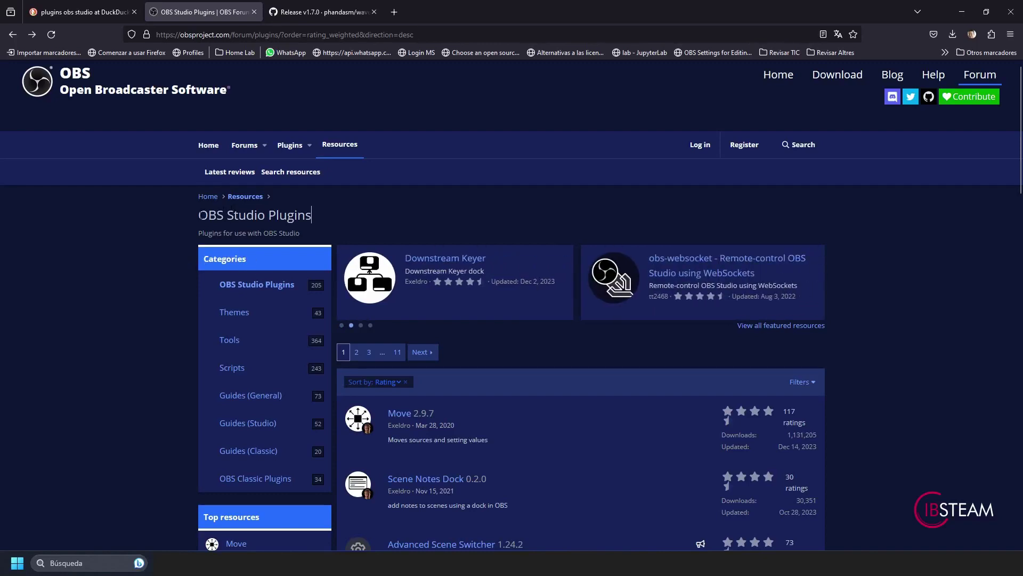
pyautogui.moveTo(198, 215); pyautogui.dragTo(314, 220)
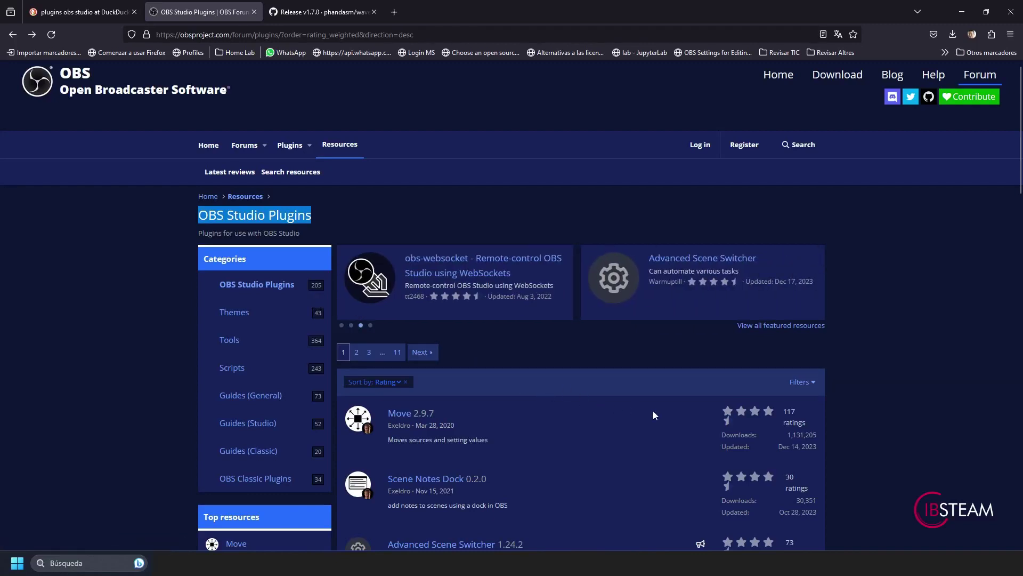
# Step: Examine the sorting options in the plugin list's filters, leaving the sort order as it is
pyautogui.click(801, 383)
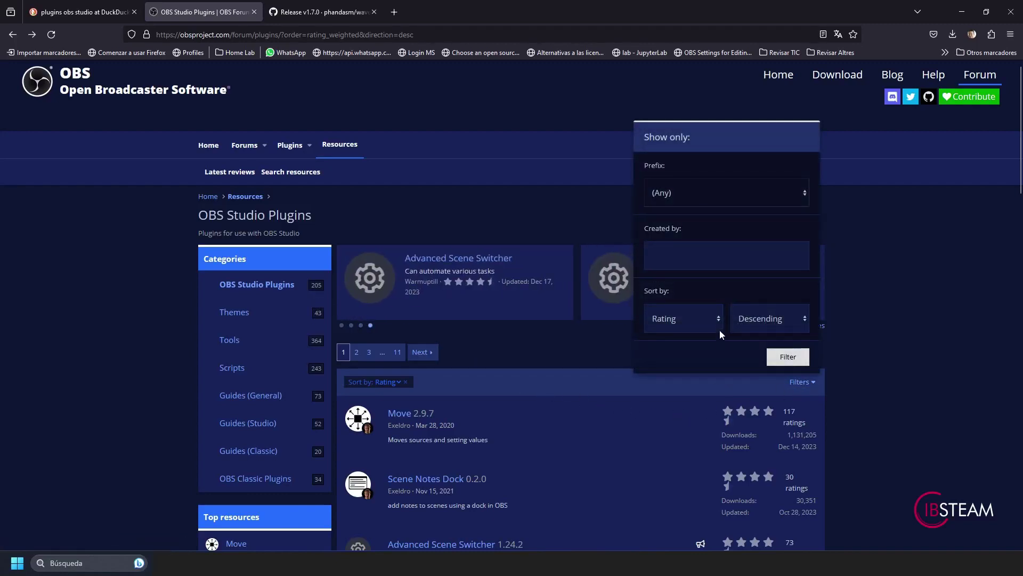
pyautogui.click(718, 319)
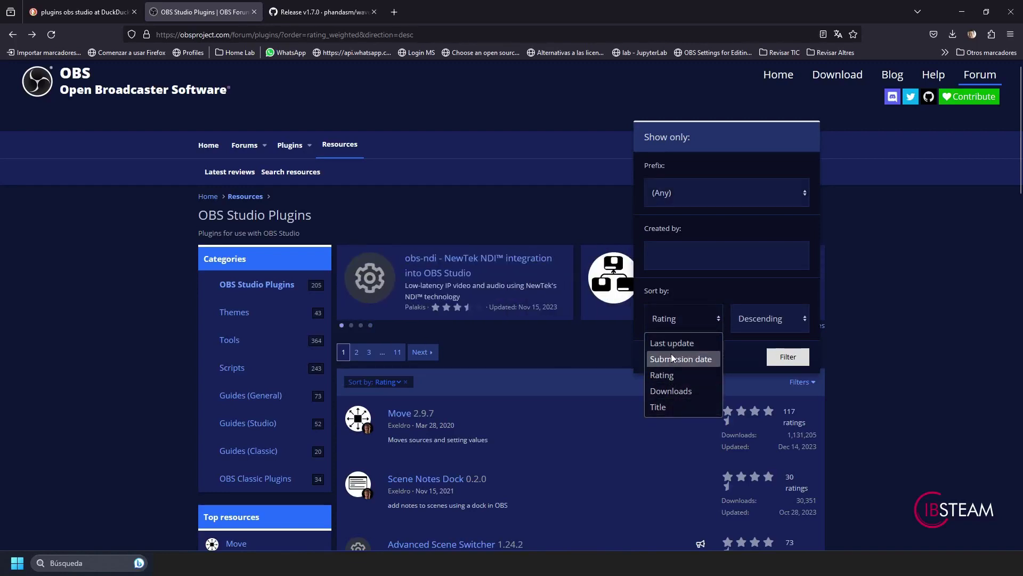
pyautogui.click(573, 387)
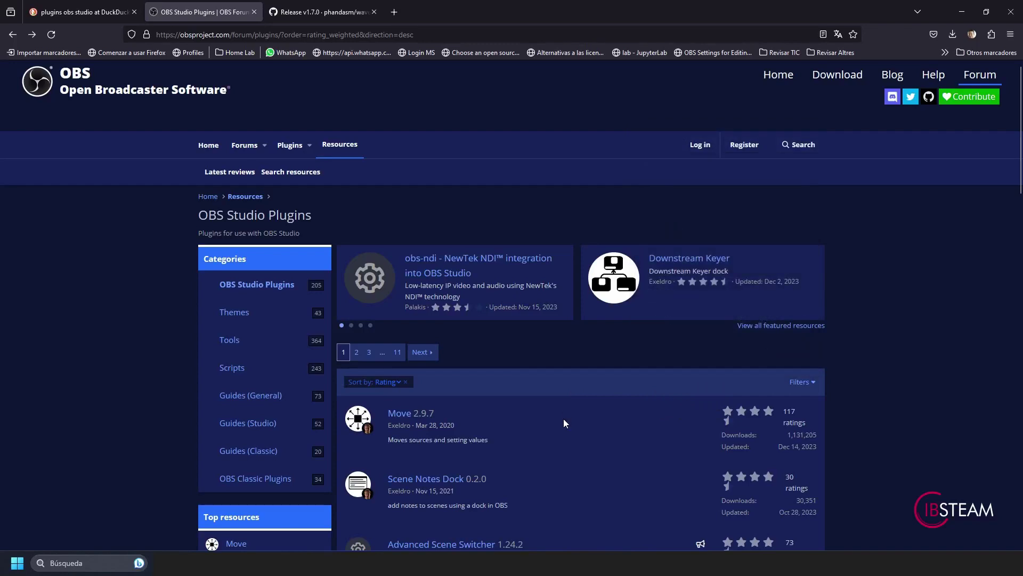
# Step: Open the Waveform plugin's page from the list and review its features, supported platforms and sample images
pyautogui.scroll(-5, 564, 418)
pyautogui.scroll(-1, 564, 423)
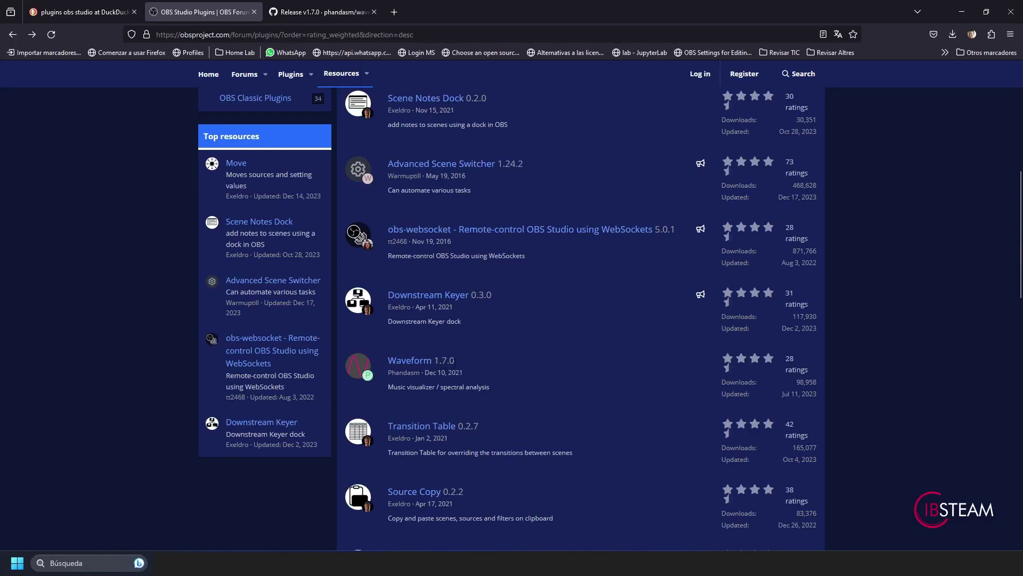
pyautogui.click(429, 361)
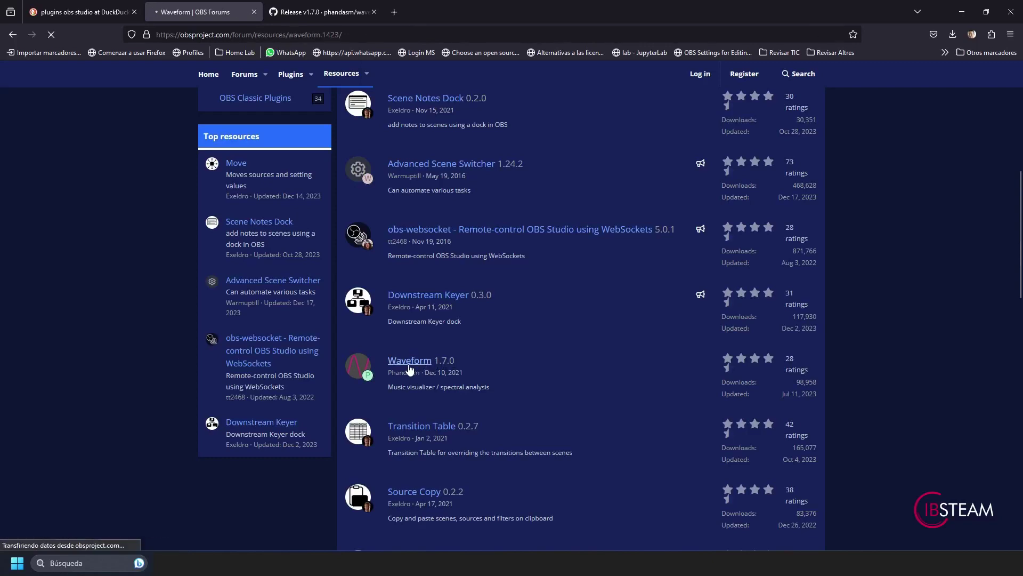
pyautogui.scroll(-7, 433, 419)
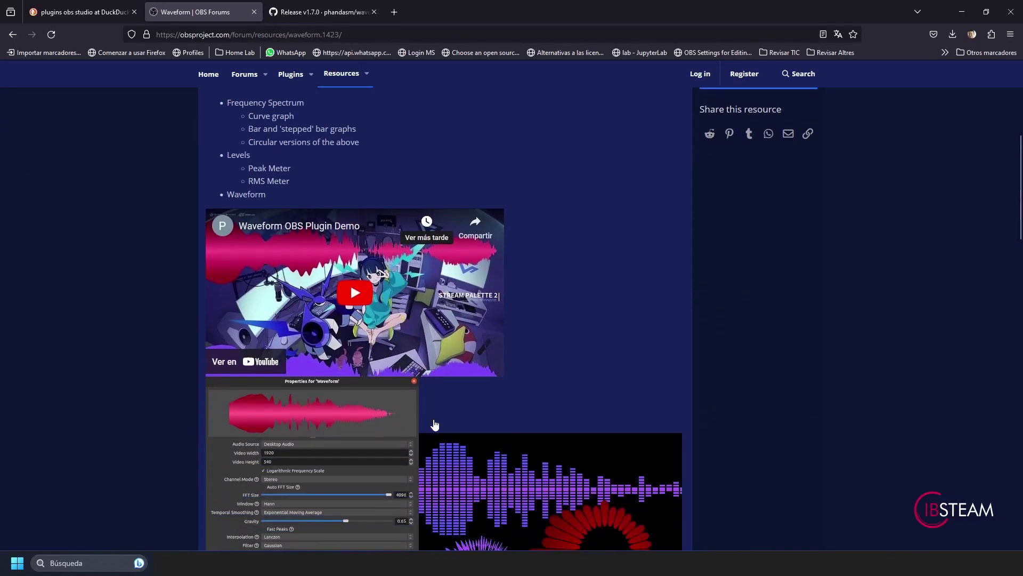
pyautogui.scroll(4, 434, 423)
pyautogui.scroll(-5, 433, 418)
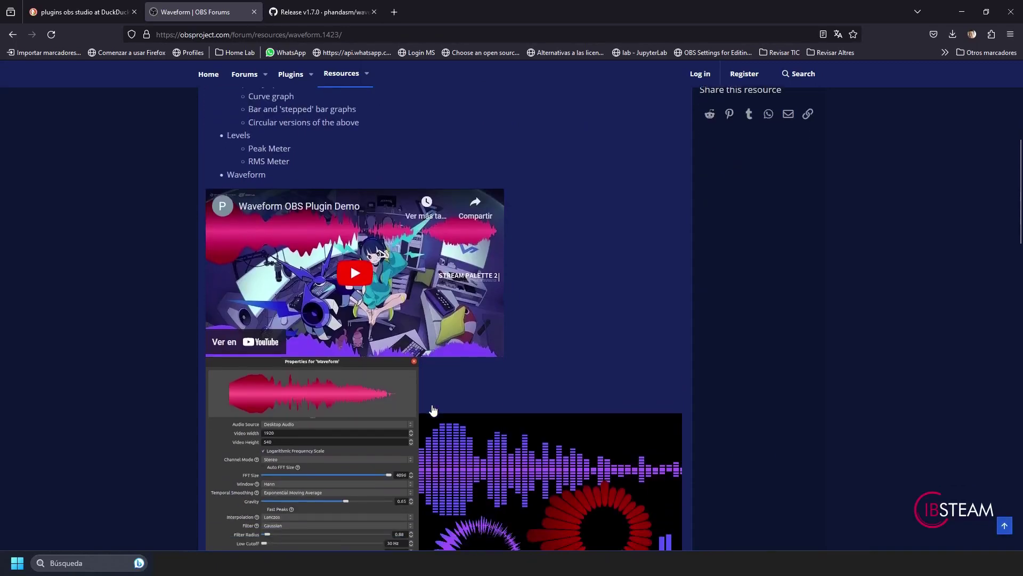
pyautogui.scroll(6, 433, 408)
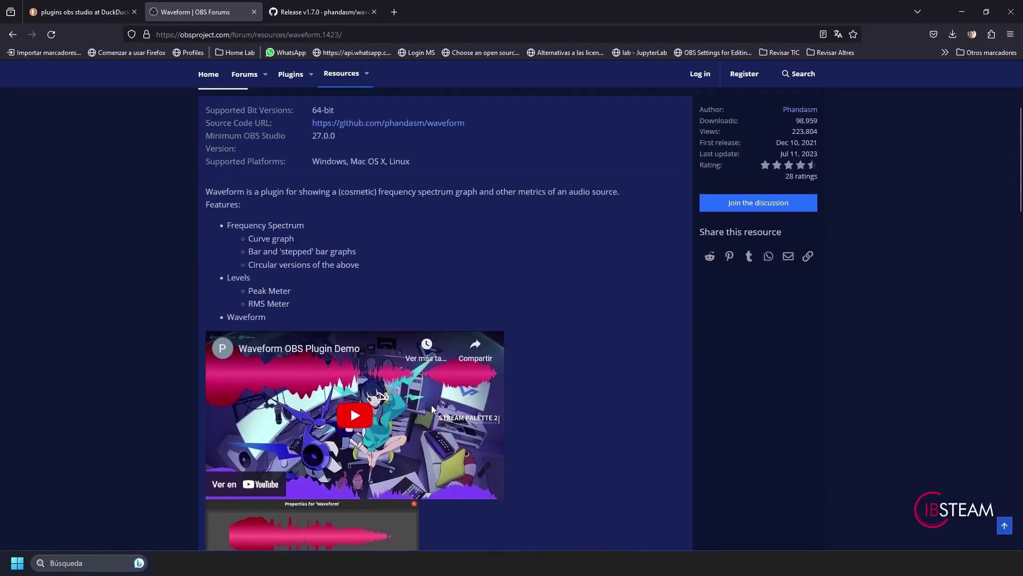
pyautogui.scroll(3, 432, 408)
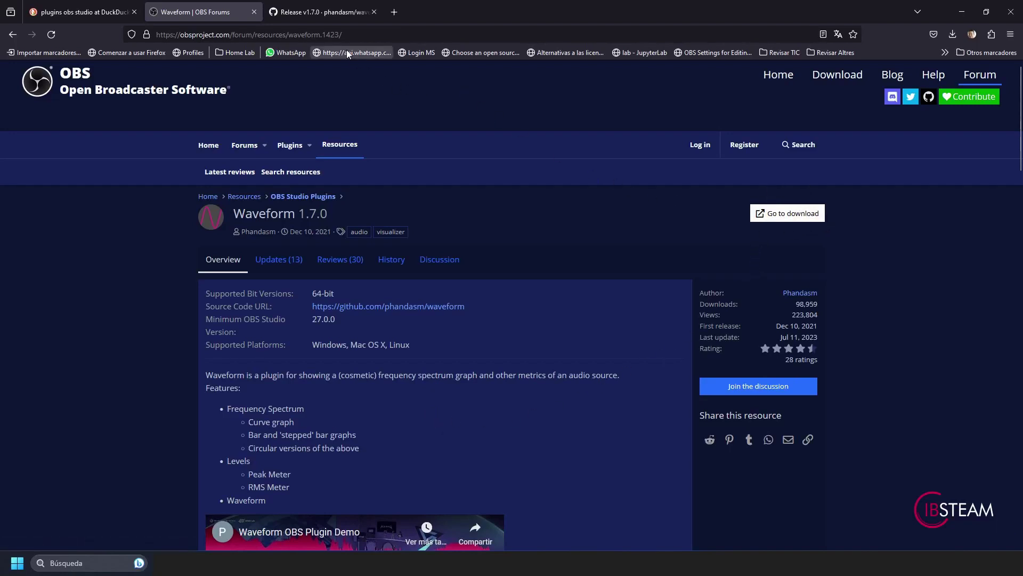
# Step: Show the Waveform v1.7.0 release page on GitHub and review its changes and installation instructions
pyautogui.click(331, 12)
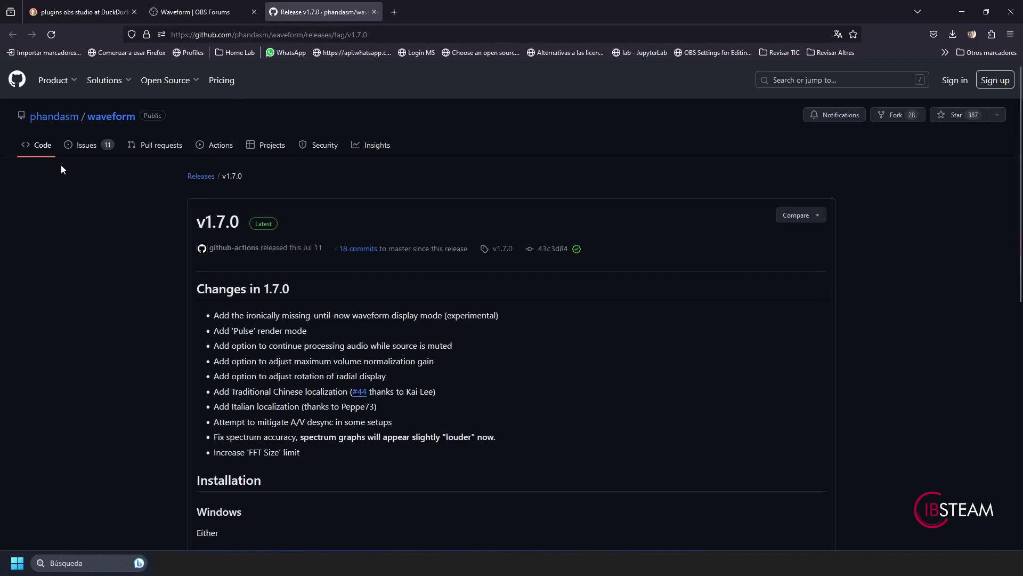
pyautogui.scroll(-2, 173, 308)
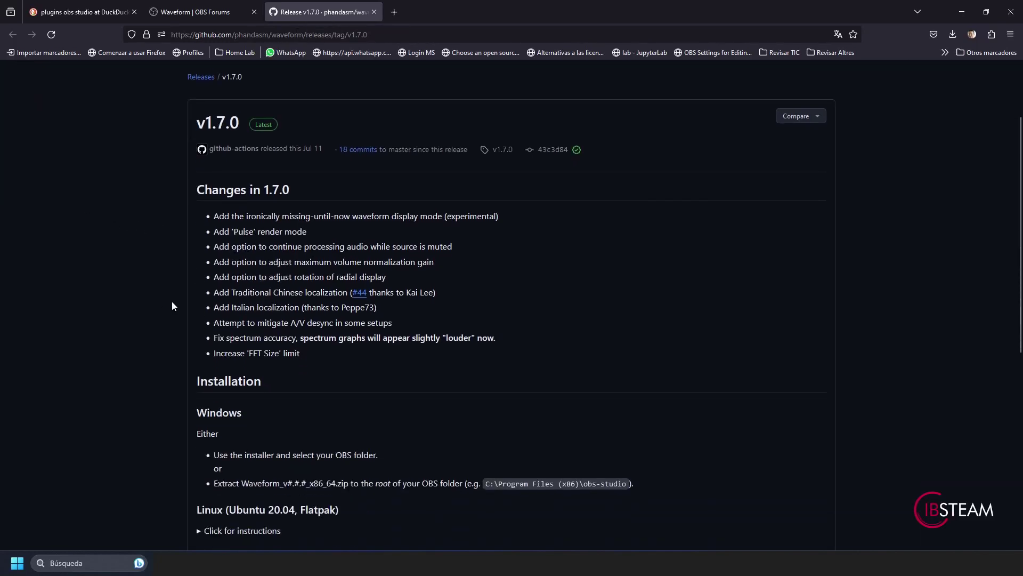
pyautogui.scroll(-7, 172, 301)
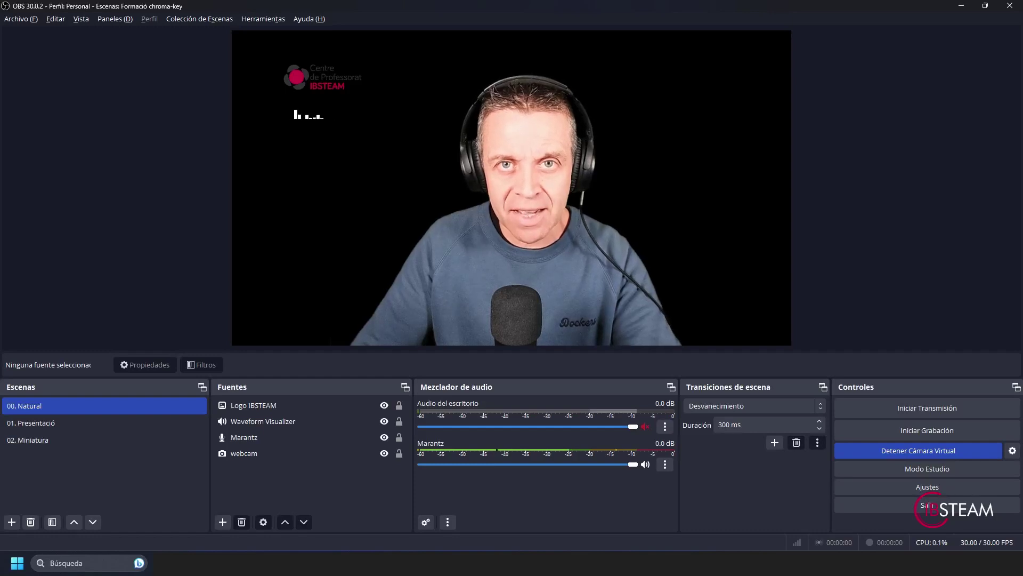
# Step: In OBS, point out the Waveform Visualizer and Marantz sources and check the source types that can be added
pyautogui.click(239, 422)
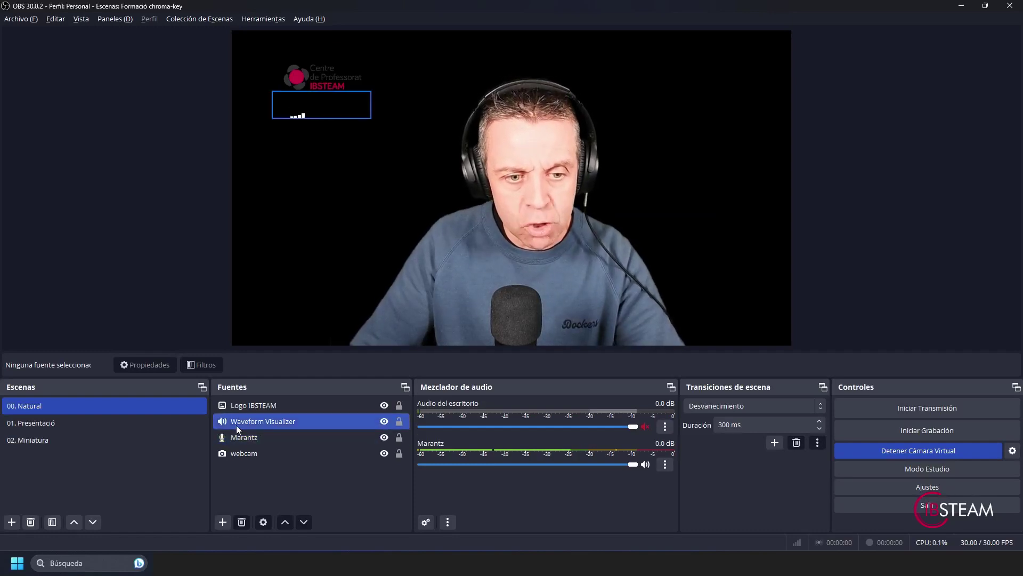
pyautogui.click(280, 438)
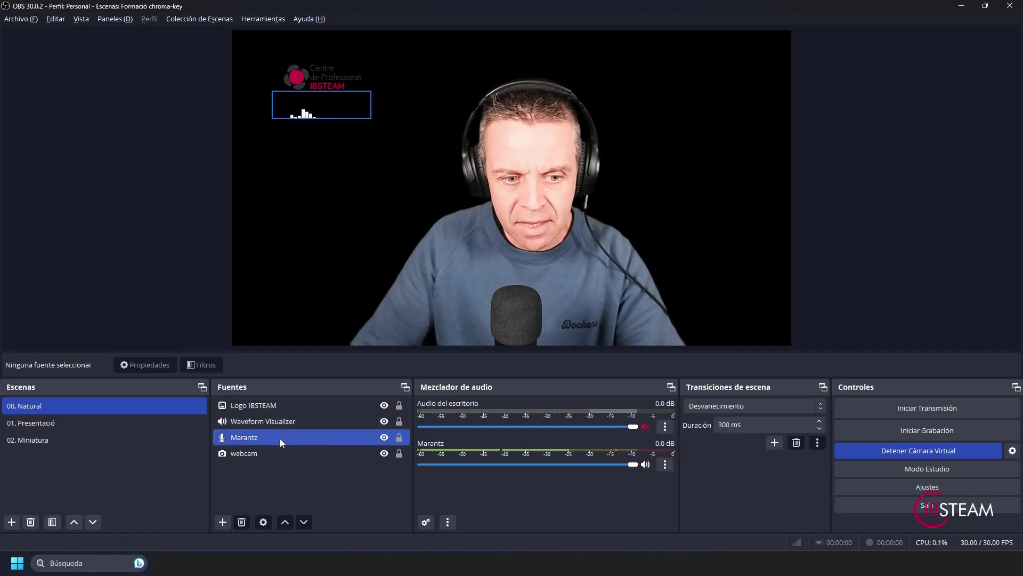
pyautogui.click(251, 474)
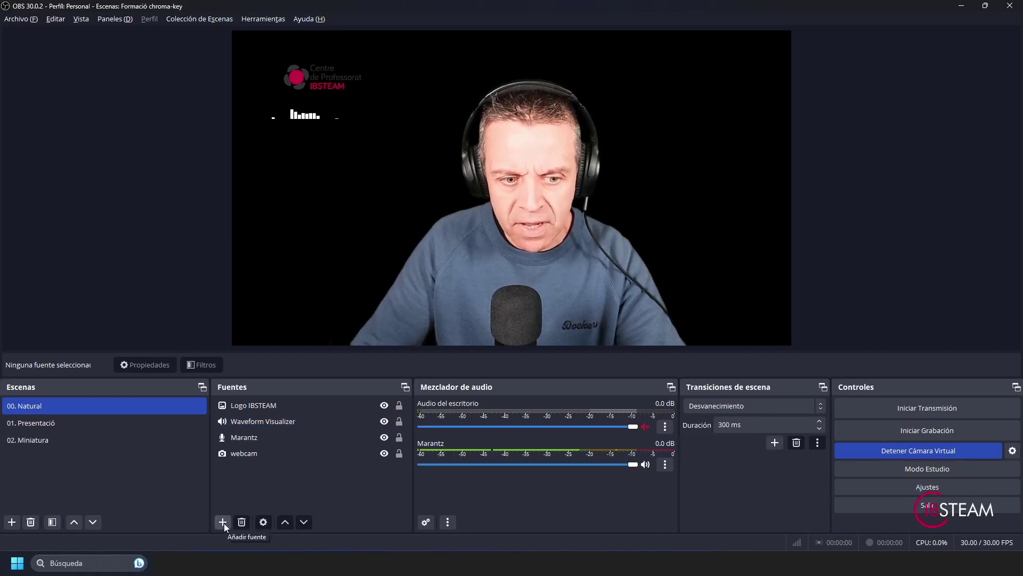
pyautogui.click(223, 522)
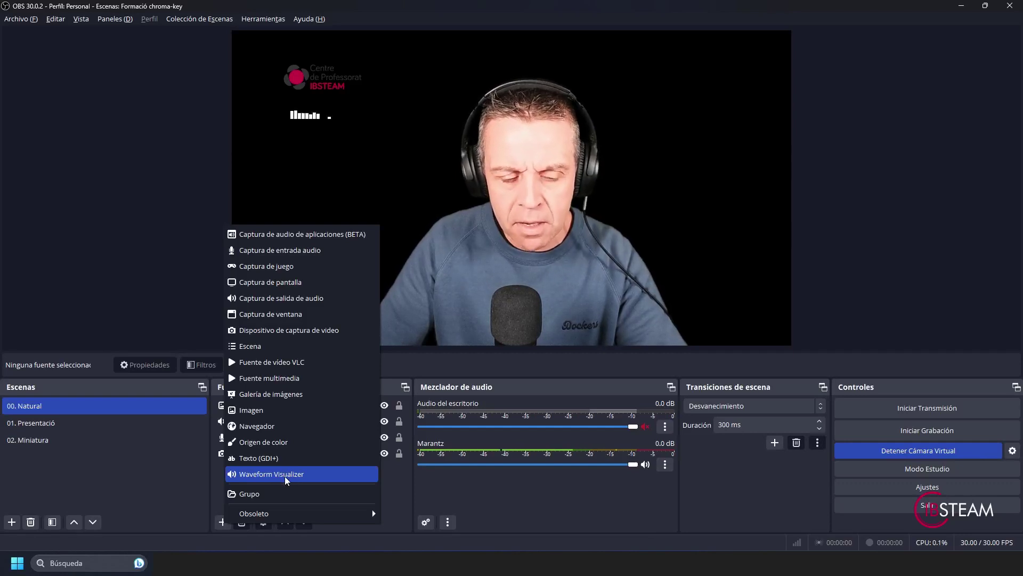
pyautogui.click(187, 481)
# Step: In the Waveform Visualizer source's properties, try the Level Meter and Stepped Level Meter display modes
pyautogui.click(260, 437)
pyautogui.click(257, 421)
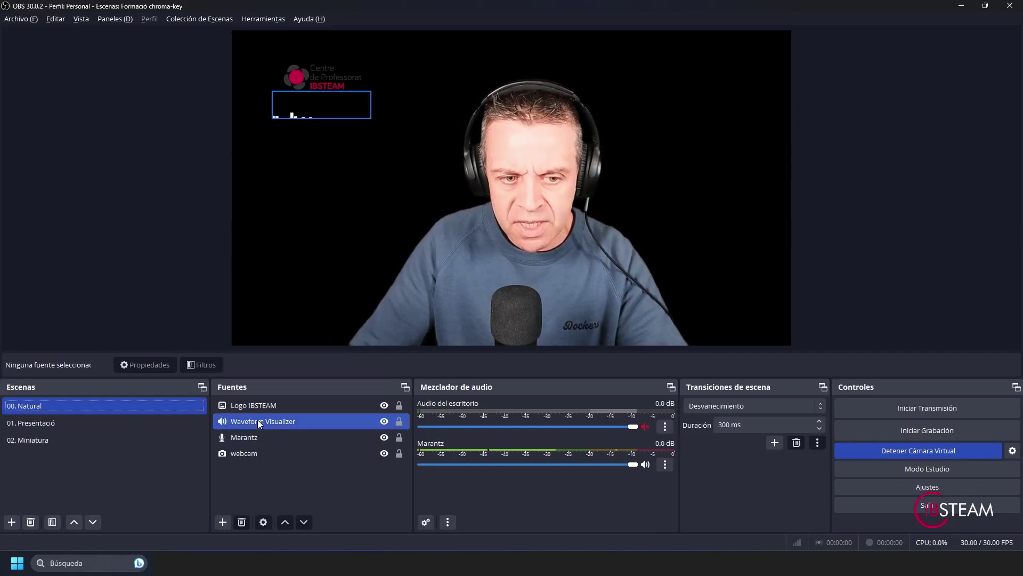
pyautogui.doubleClick(257, 421)
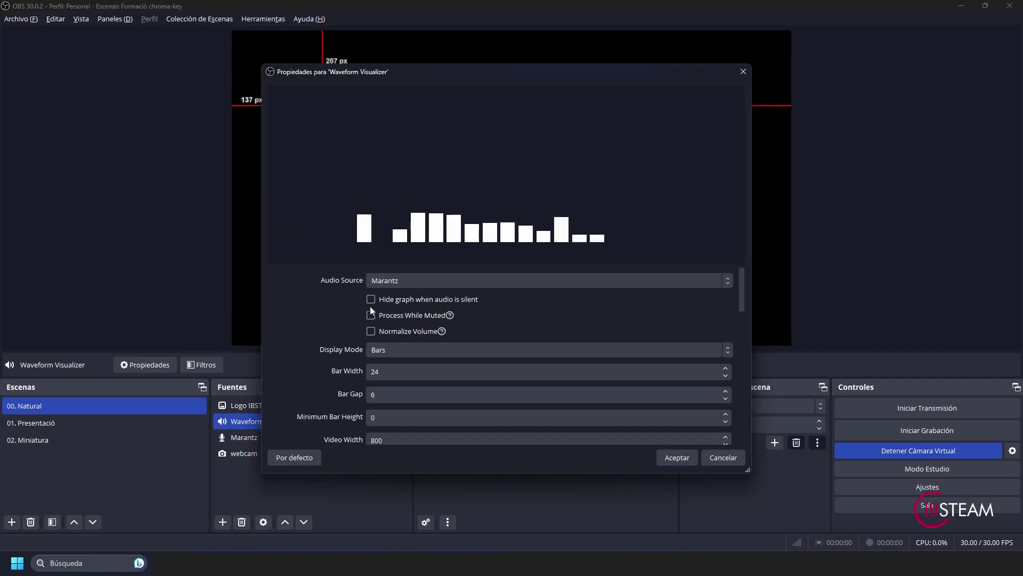
pyautogui.click(382, 353)
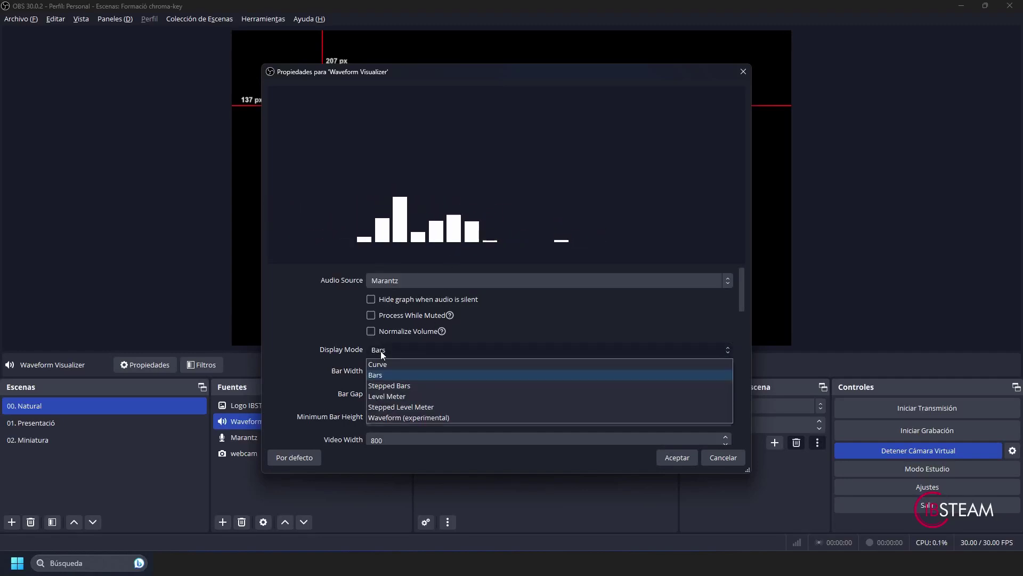
pyautogui.click(389, 395)
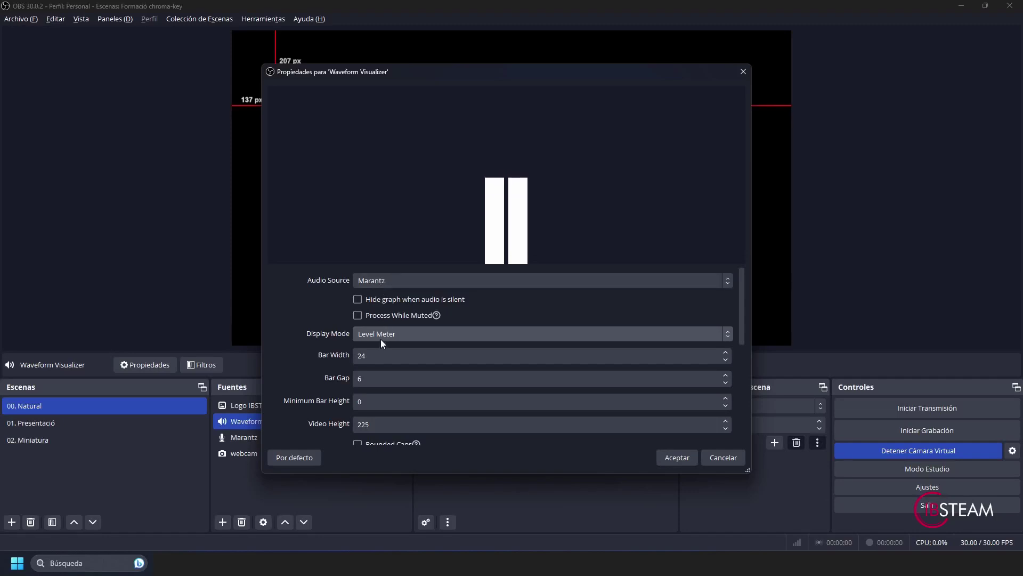
pyautogui.click(381, 340)
pyautogui.click(382, 391)
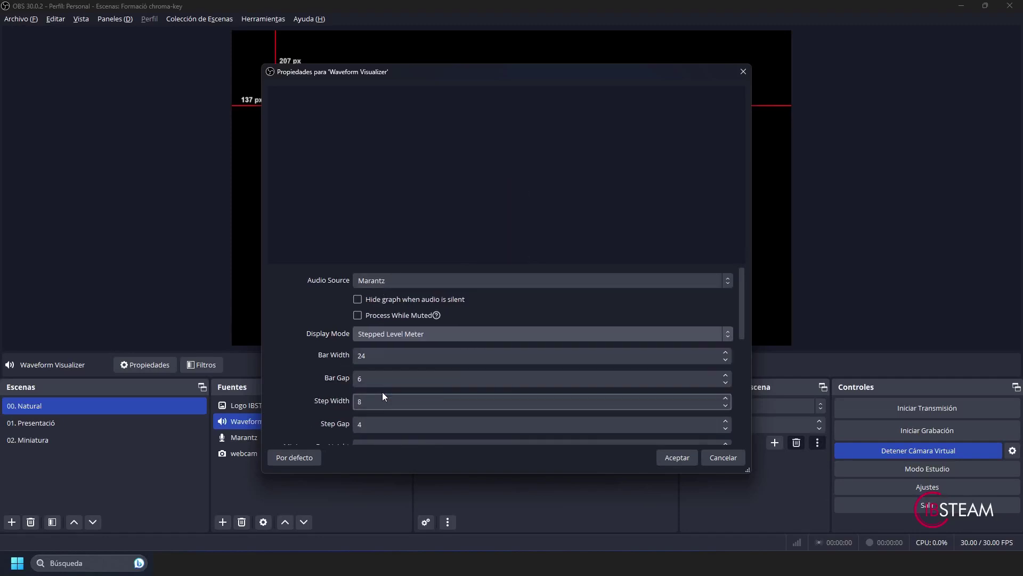
# Step: Set the visualizer's display mode back to Bars, close its properties and deselect the source
pyautogui.click(374, 334)
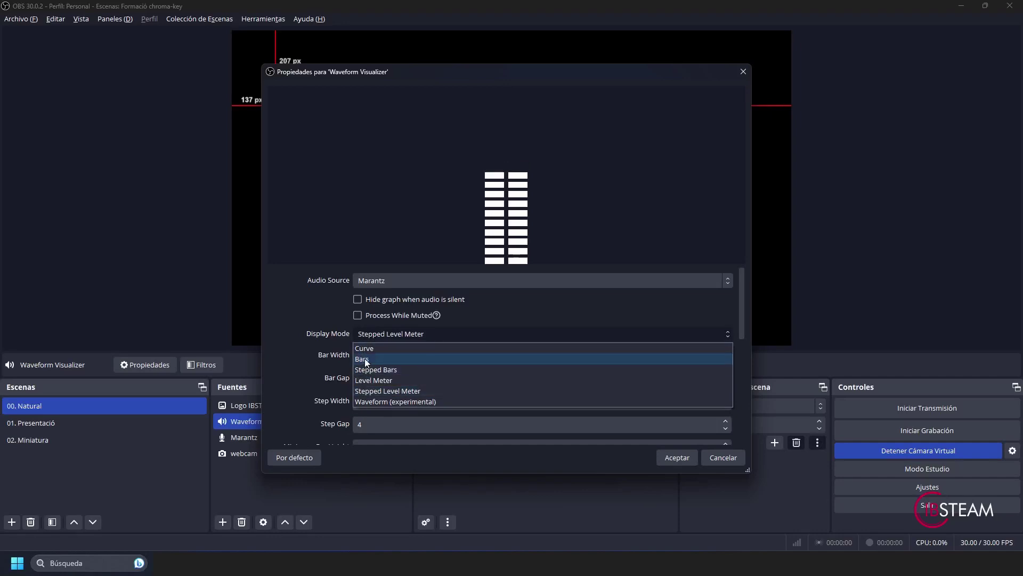
pyautogui.click(367, 359)
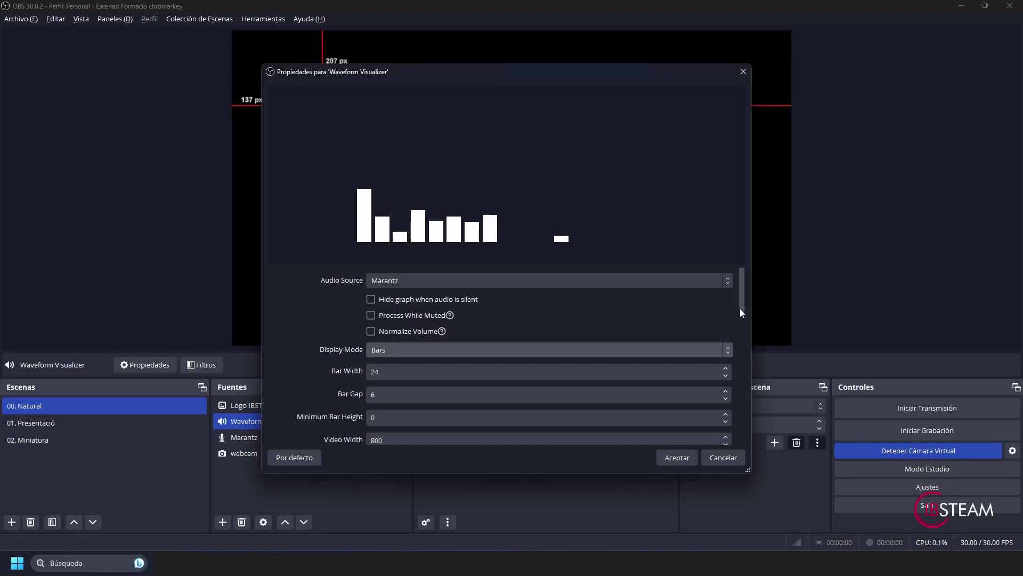
pyautogui.moveTo(740, 309); pyautogui.dragTo(740, 271)
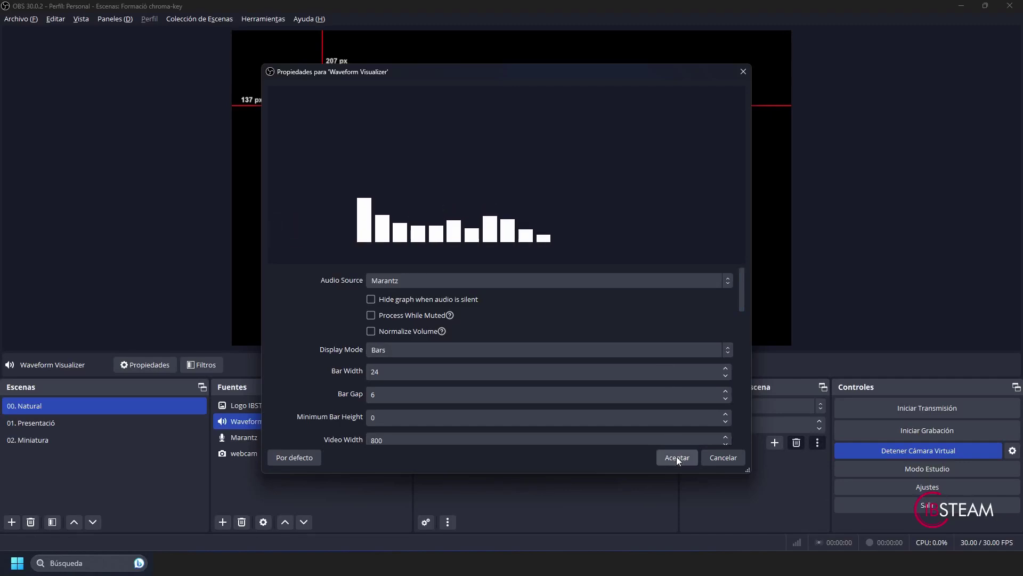
pyautogui.click(725, 457)
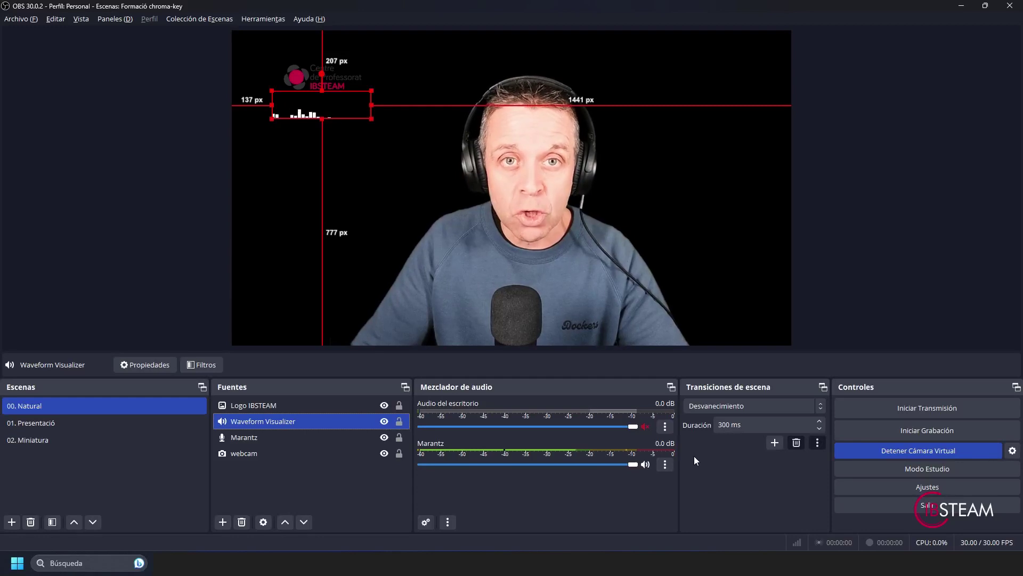
pyautogui.click(75, 290)
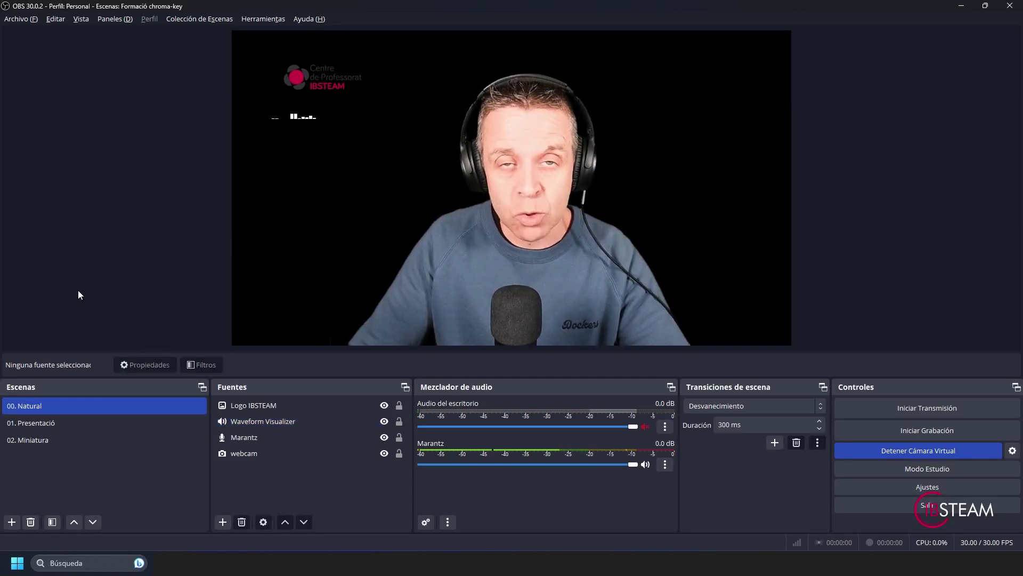